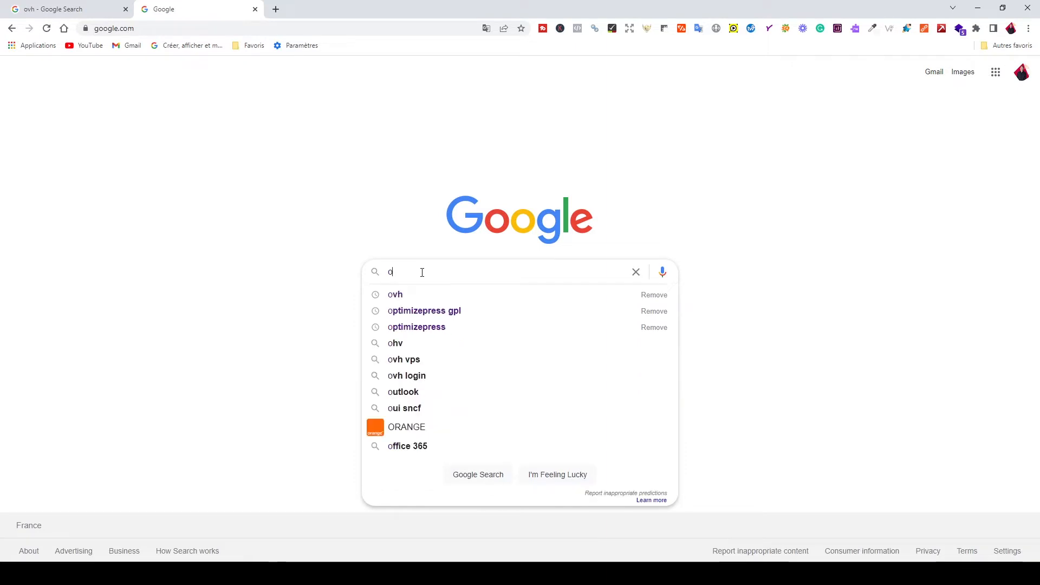
Search Google for "ovh", open the OVHcloud website and switch it to the French version (/fr)
key("Return")
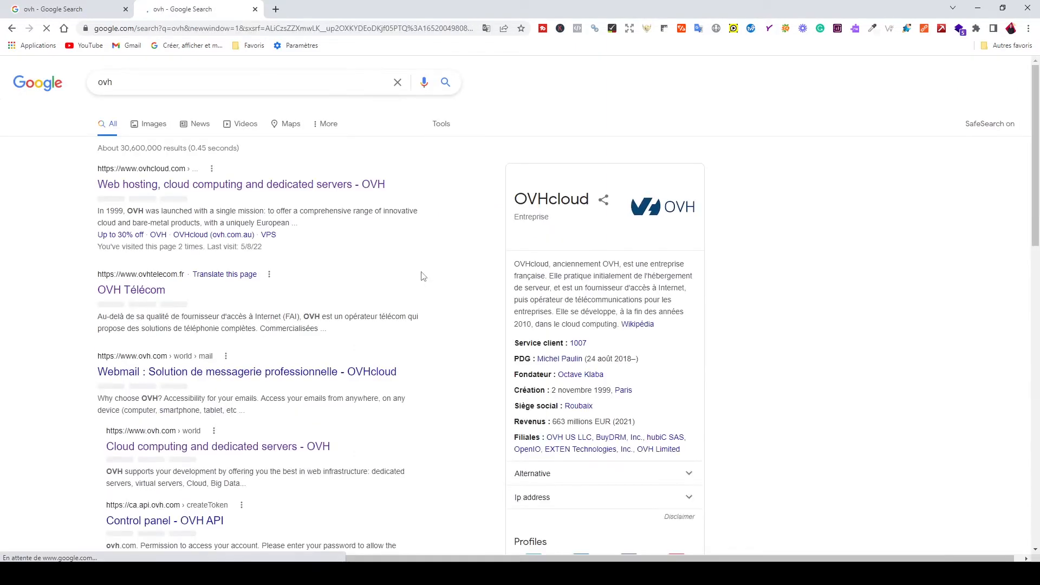
left_click(185, 185)
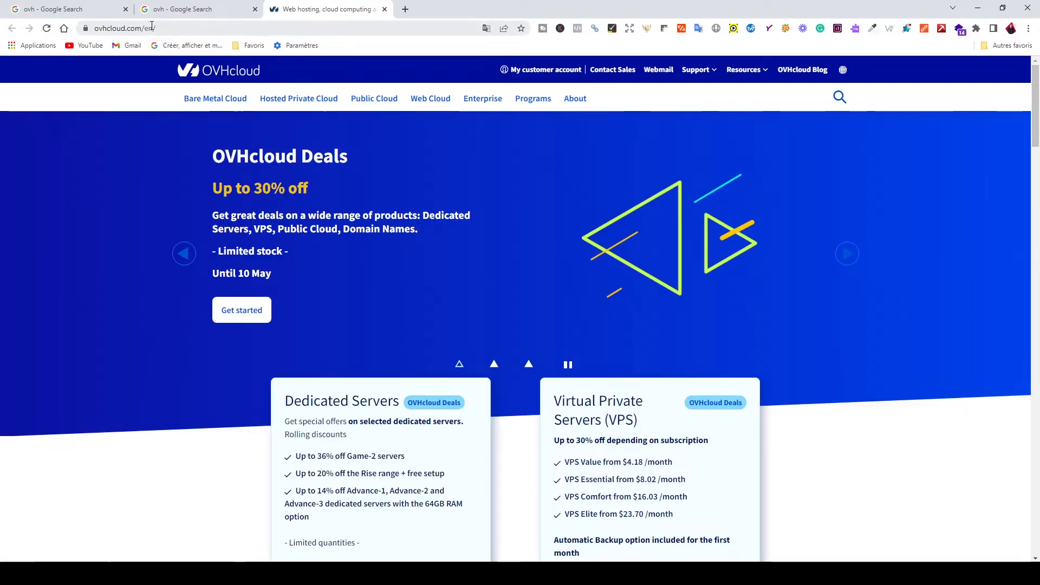
double_click(150, 28)
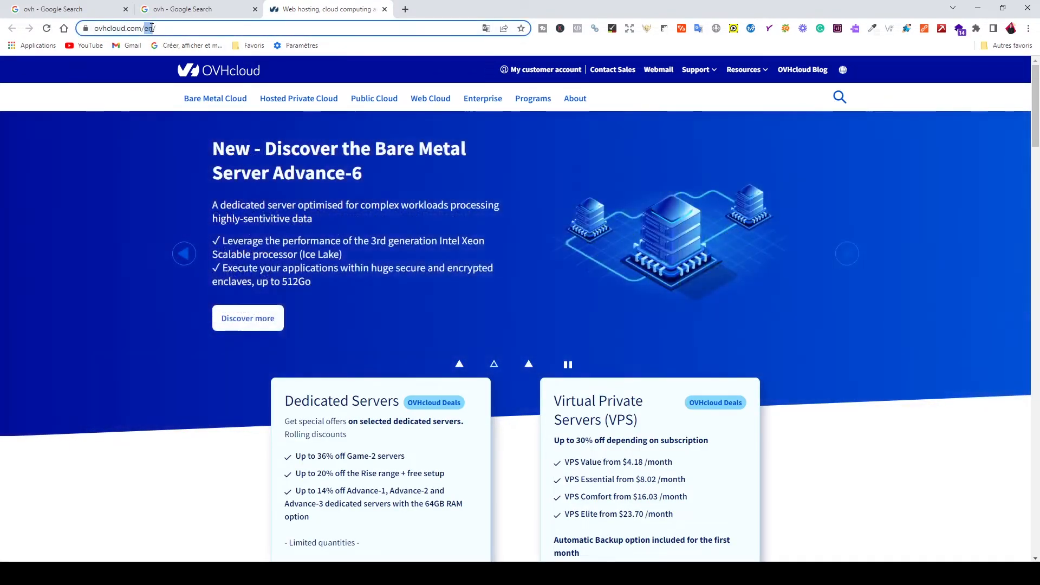
type("fr")
key("Return")
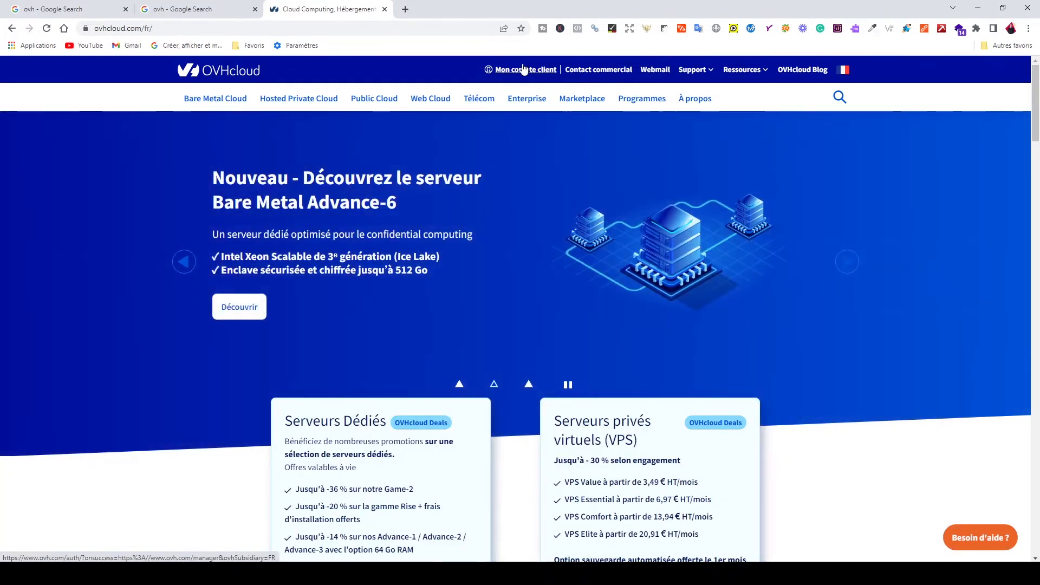
Sign in to the OVHcloud customer account with the account identifier and password
left_click(524, 69)
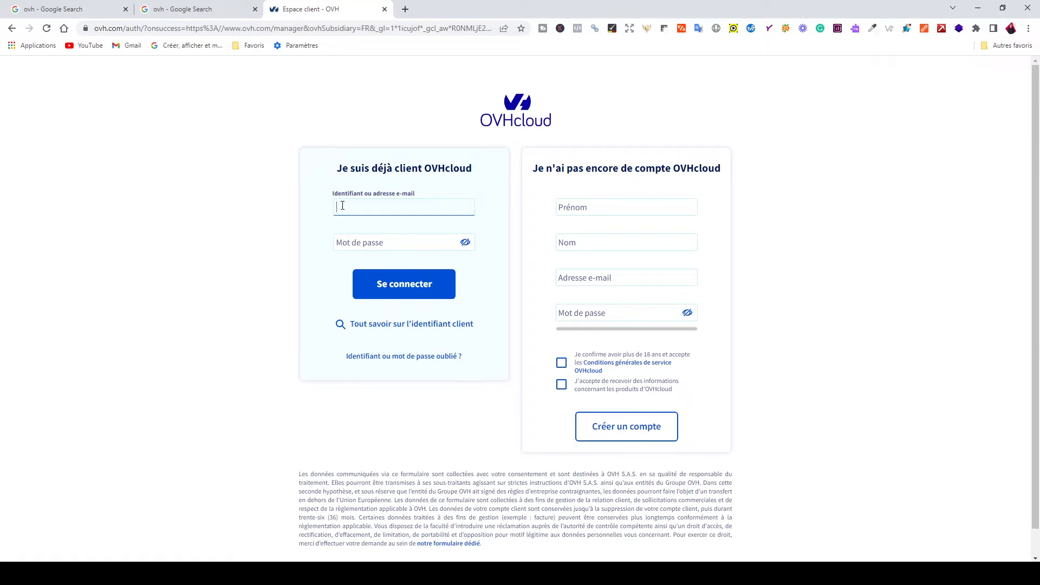
type("...")
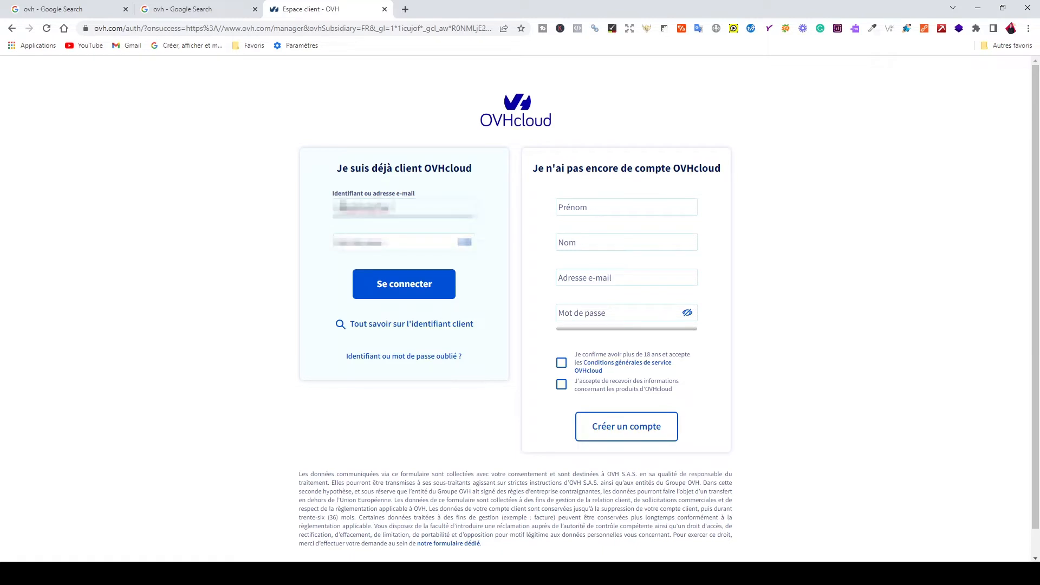
left_click(343, 237)
type("...")
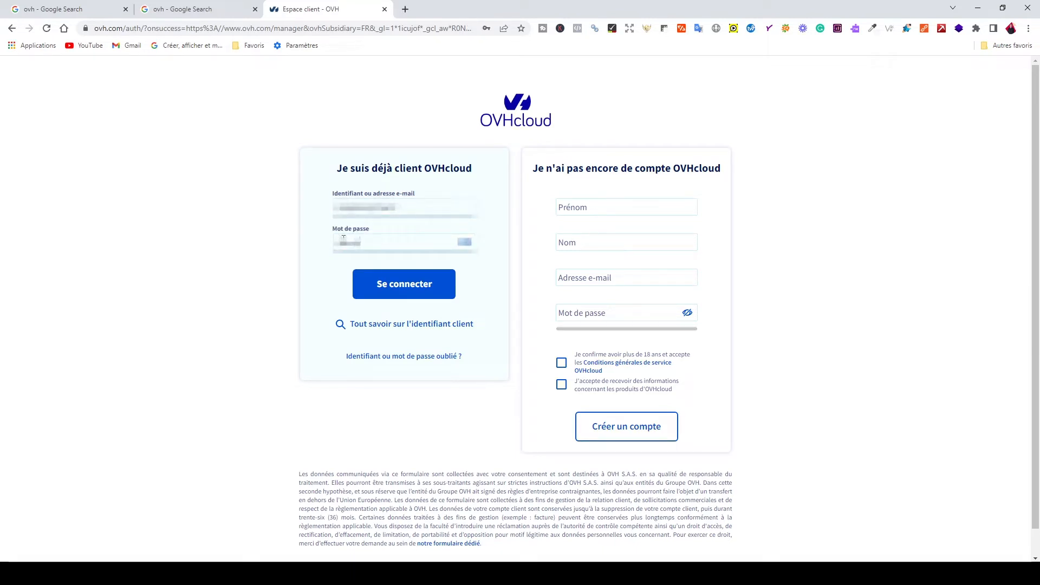
key("Return")
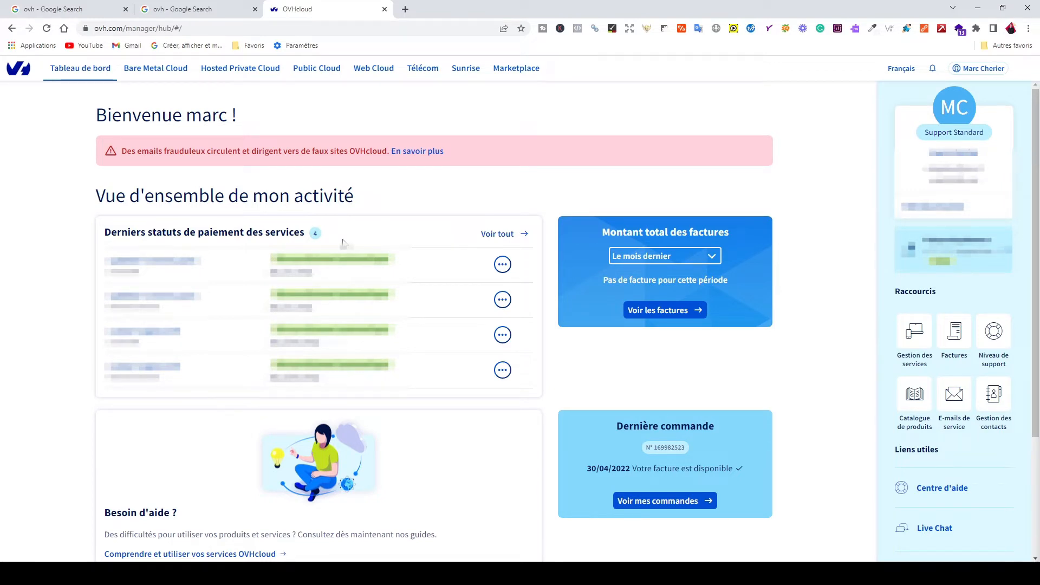
Open the webmarketing-debutant.fr hosting plan in the Web Cloud section
left_click(373, 69)
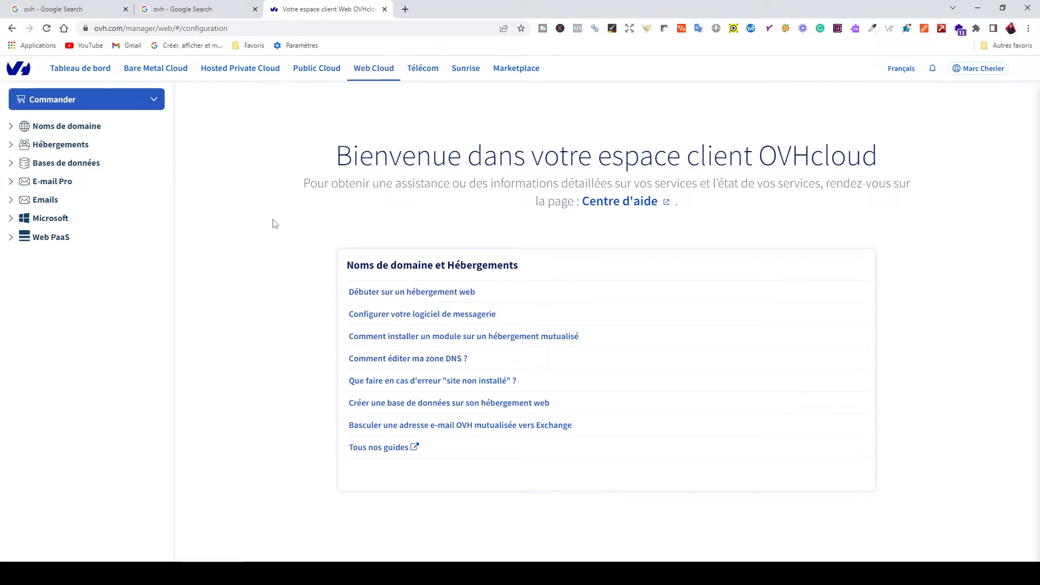
left_click(64, 147)
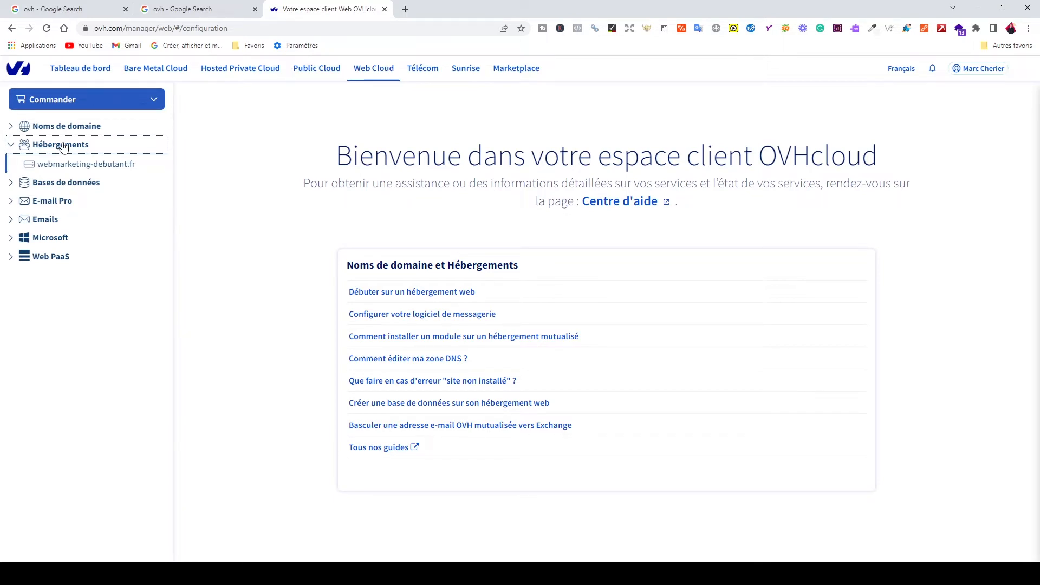
left_click(63, 164)
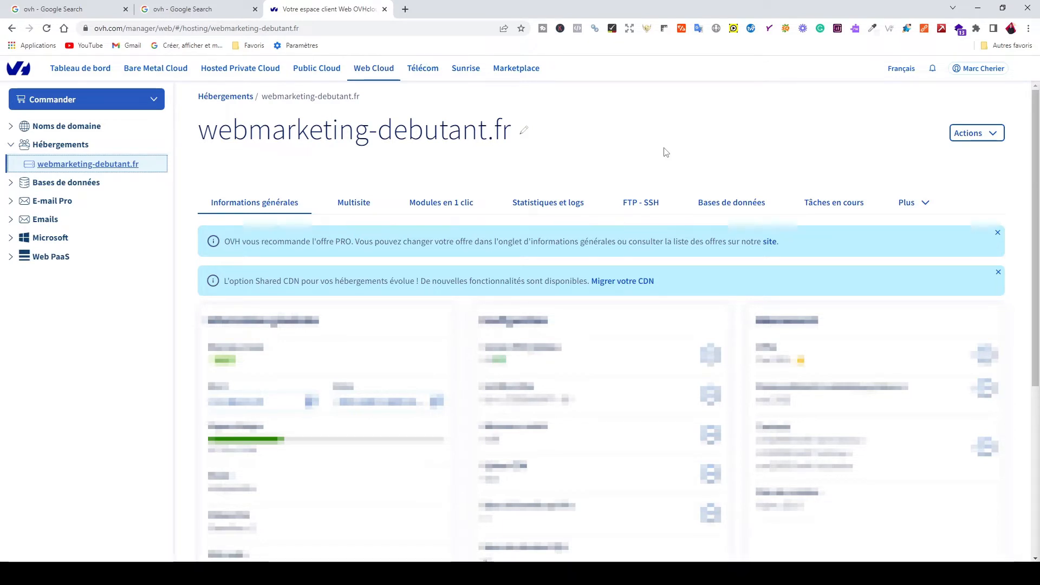
Review the hosting plan's databases and the actions available for the last database in the list
left_click(714, 204)
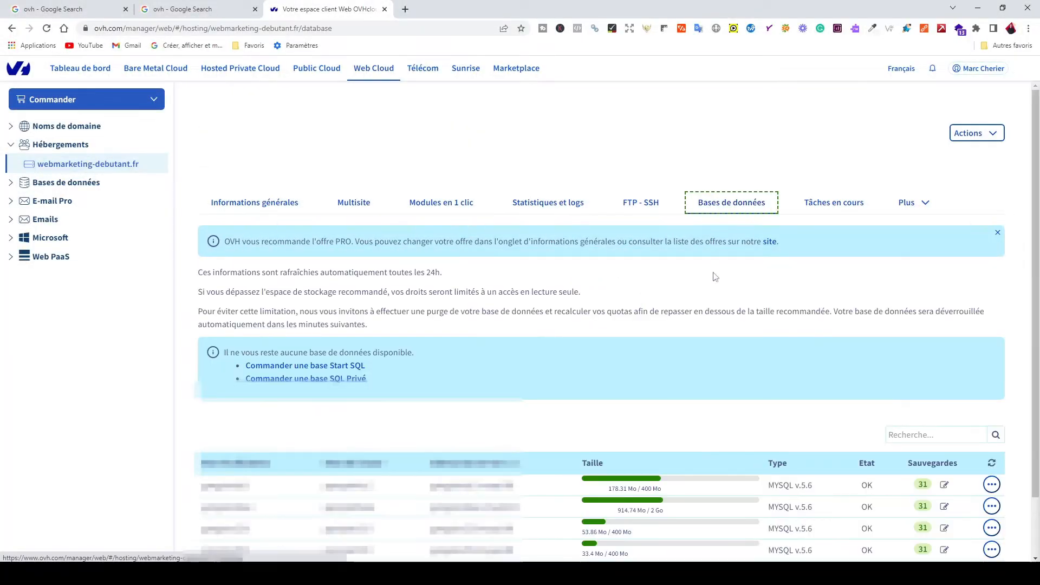
scroll(717, 314, "down", 1)
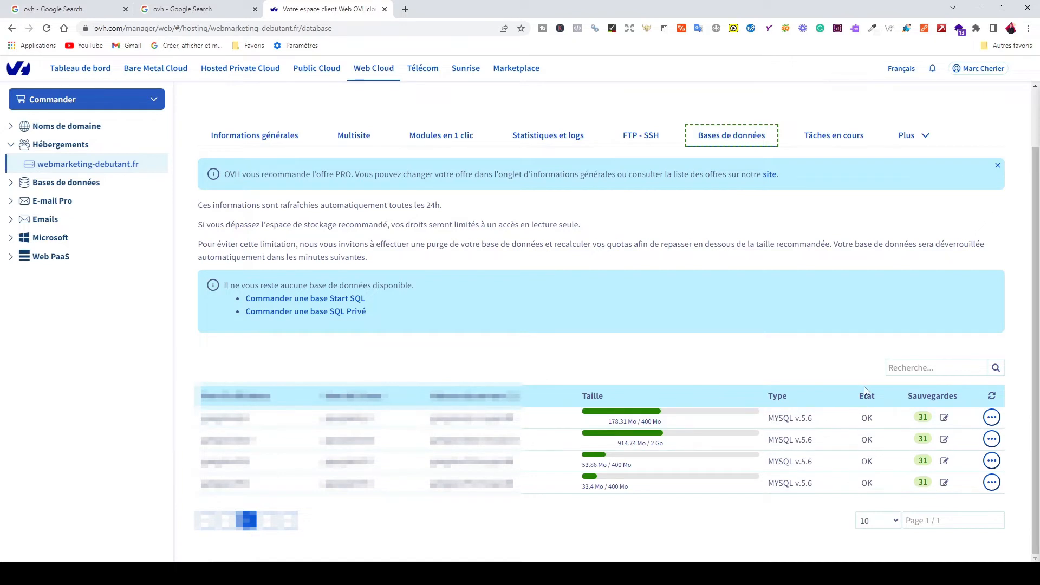
left_click(992, 485)
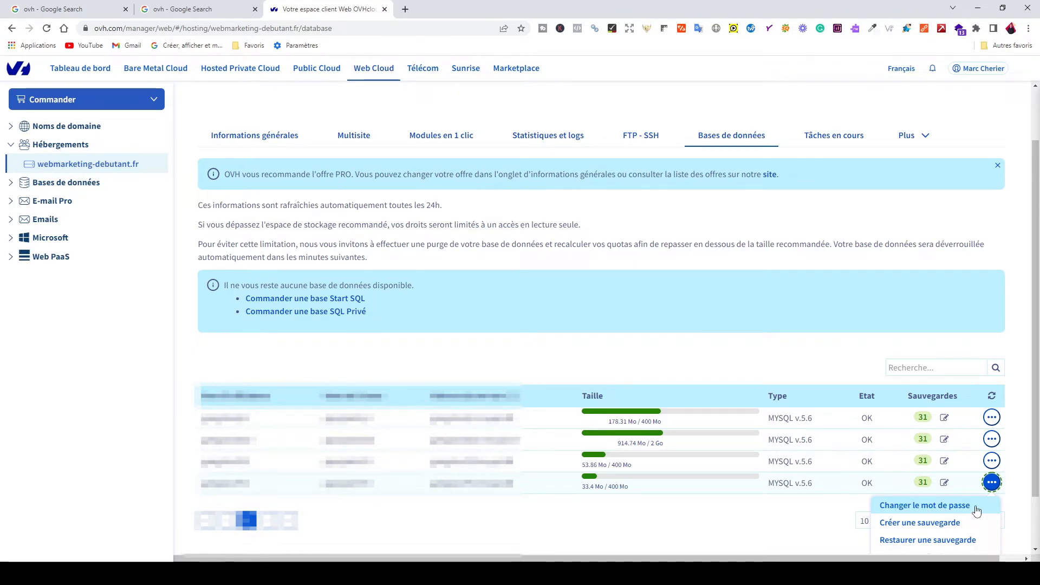
left_click(766, 502)
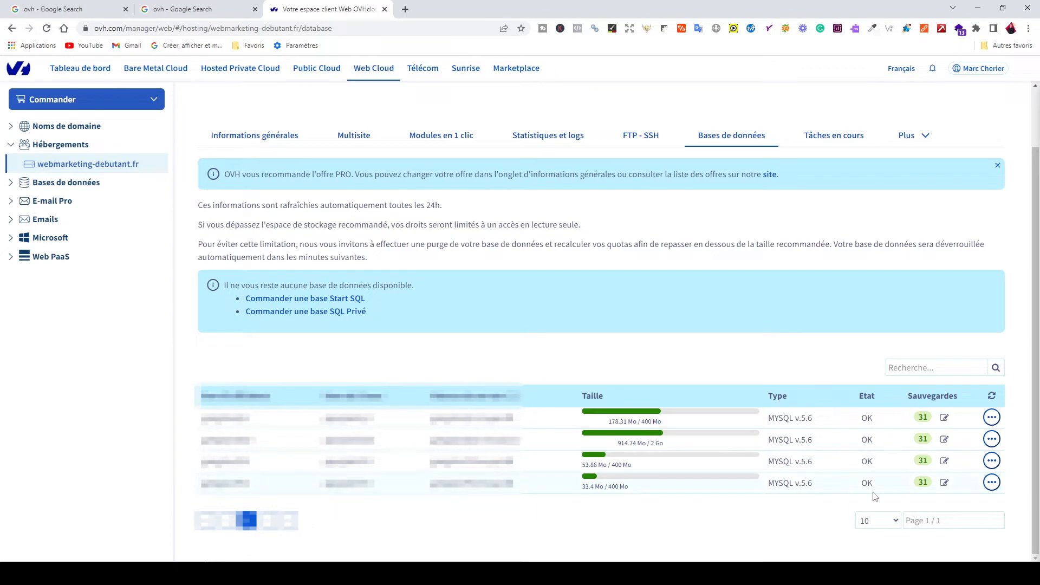
scroll(512, 241, "up", 2)
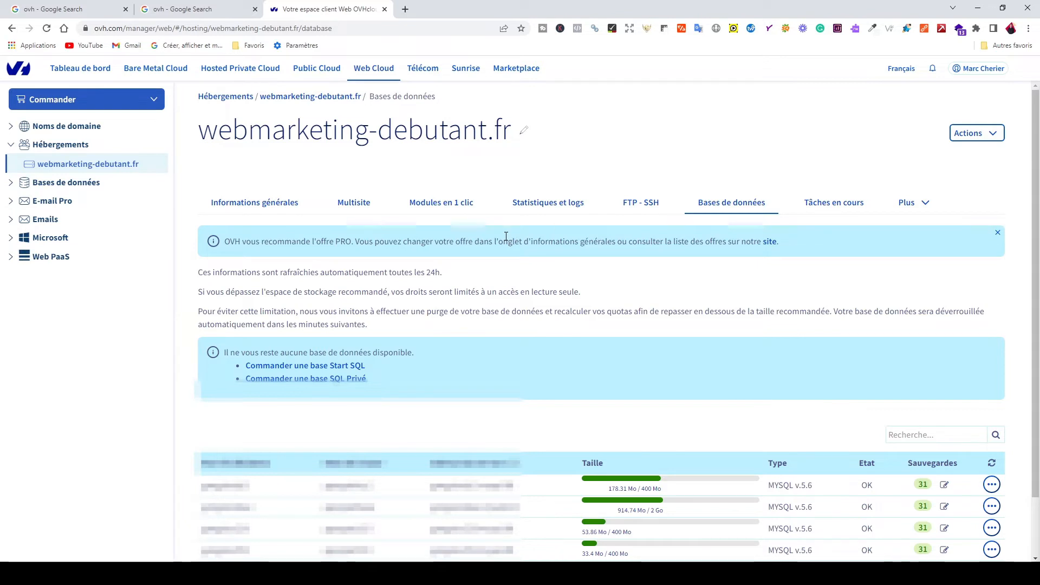
Start adding a one-click module to the hosting plan and choose WordPress as the module type
left_click(440, 207)
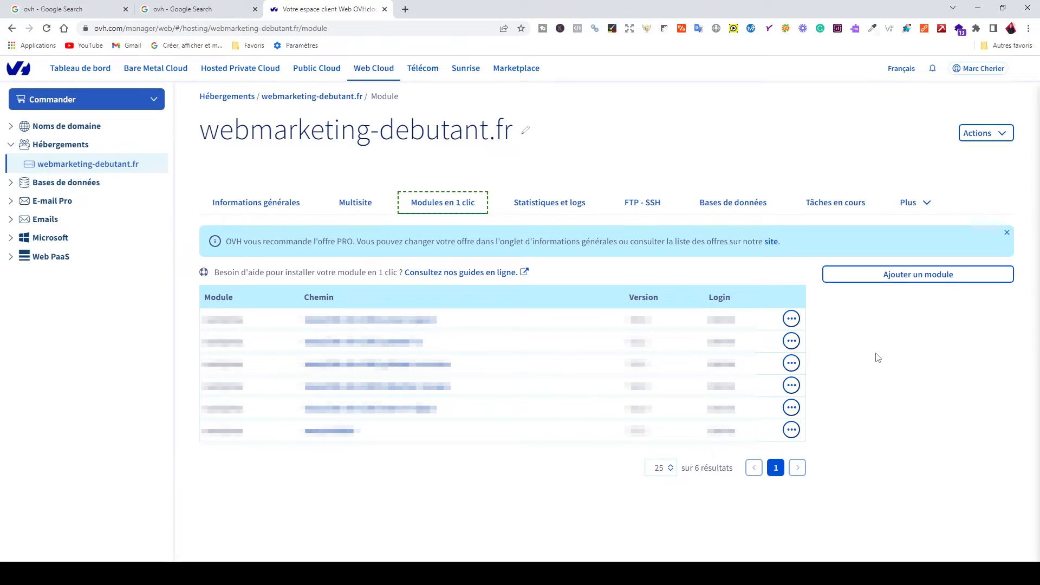
left_click(897, 279)
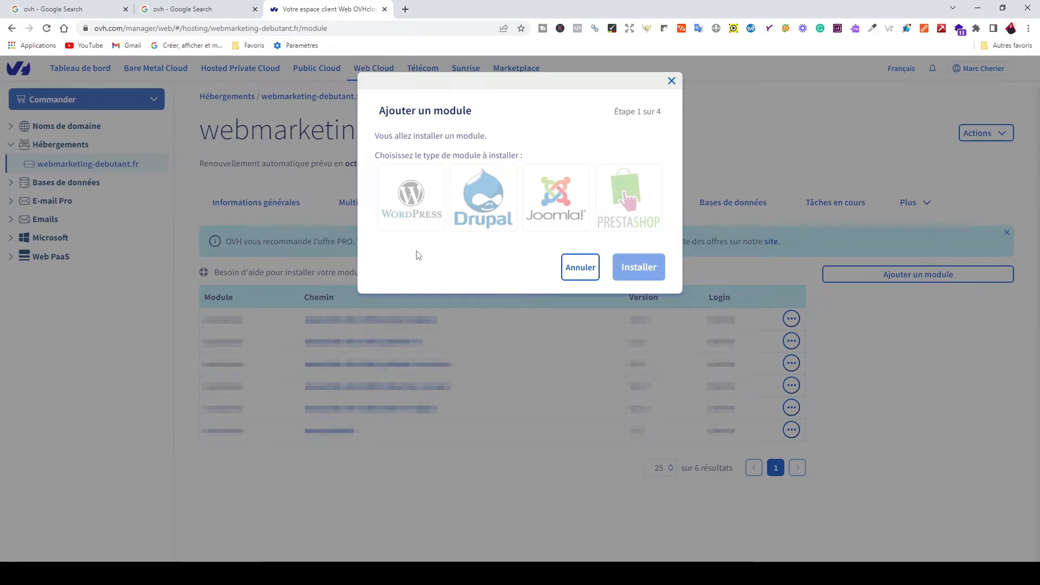
left_click(411, 228)
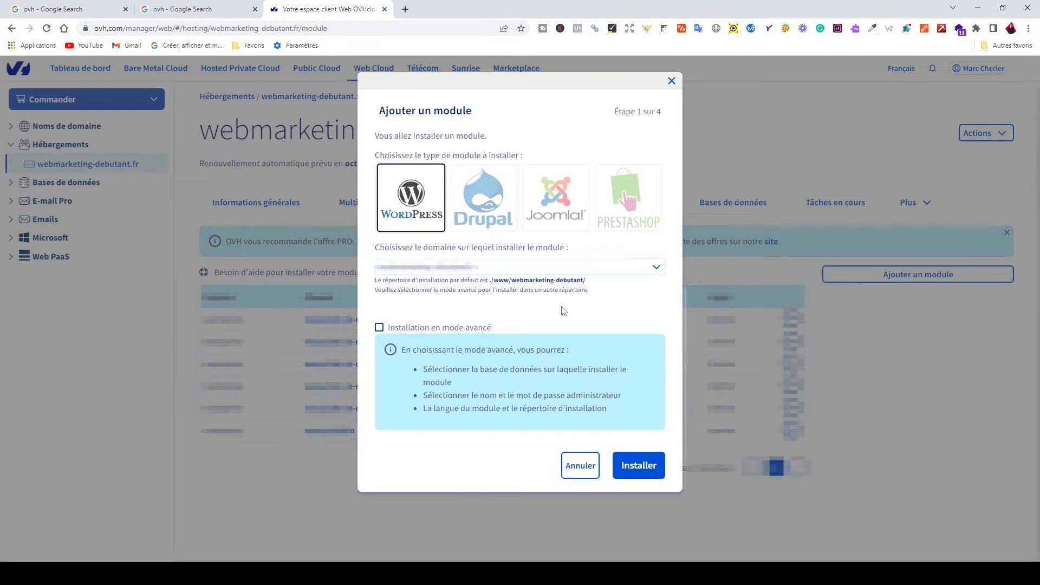
Select the domain for the WordPress module, enable advanced installation mode and continue to the database settings
left_click(546, 267)
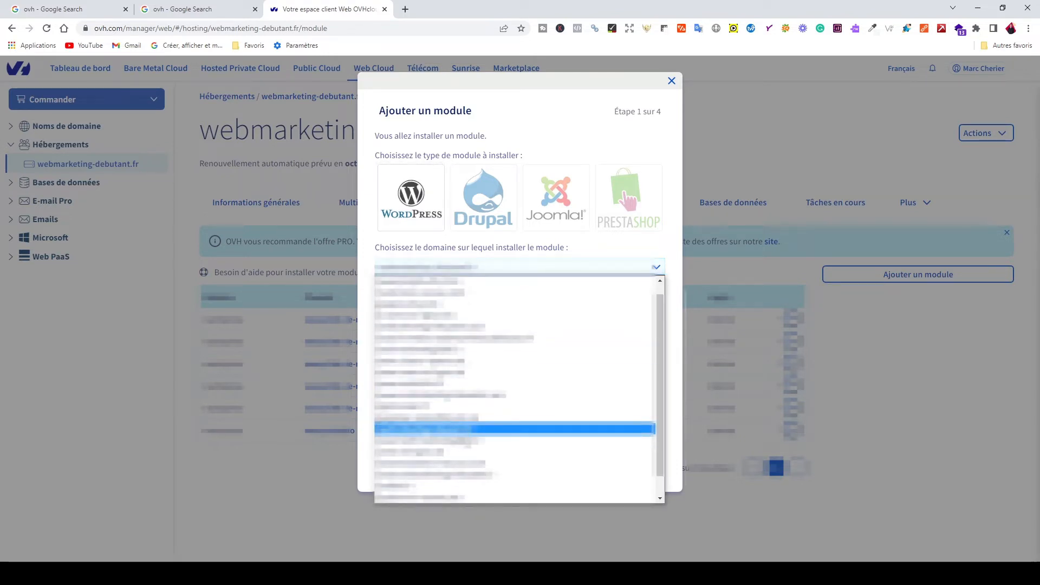
scroll(515, 390, "down", 1)
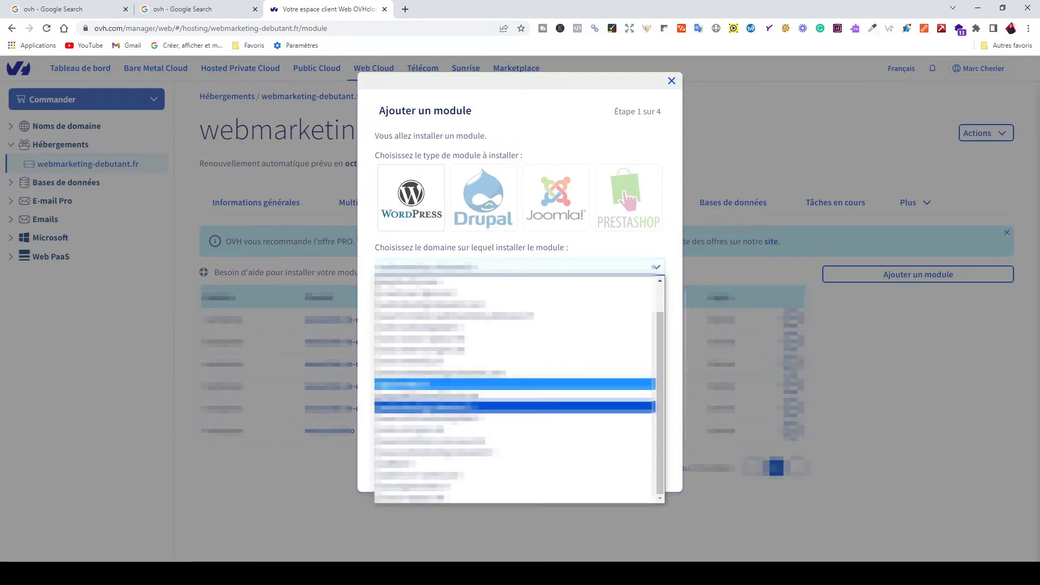
left_click(408, 385)
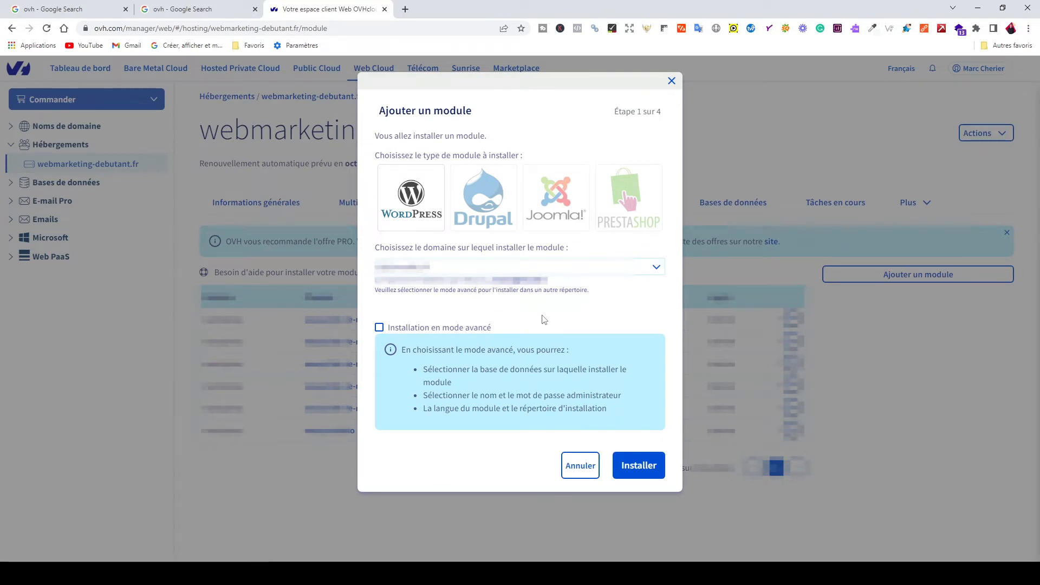
left_click(412, 330)
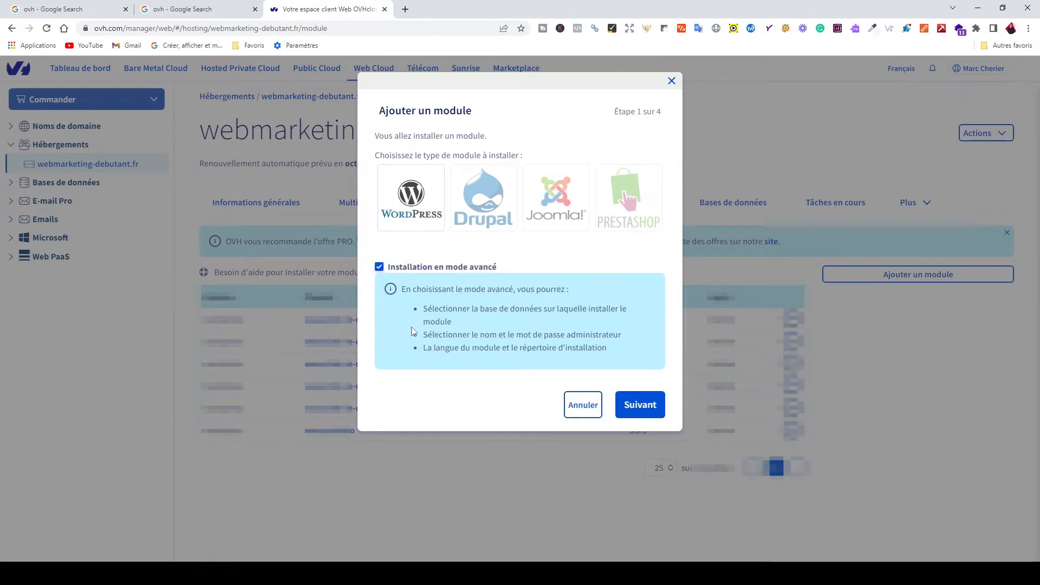
left_click(640, 405)
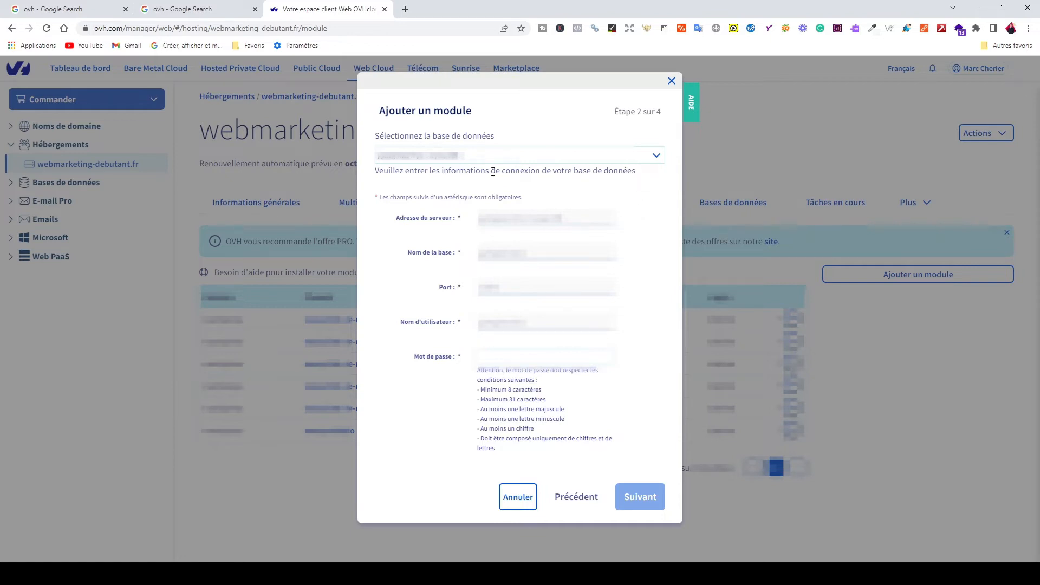
Select the database for the WordPress module, enter the database password and continue to the module's configuration details
left_click(440, 158)
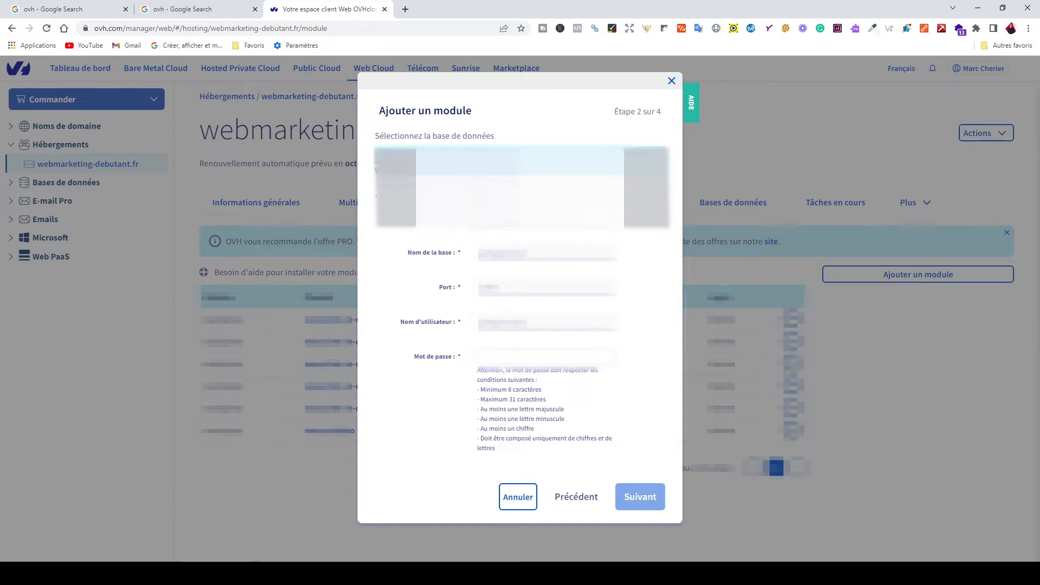
left_click(440, 161)
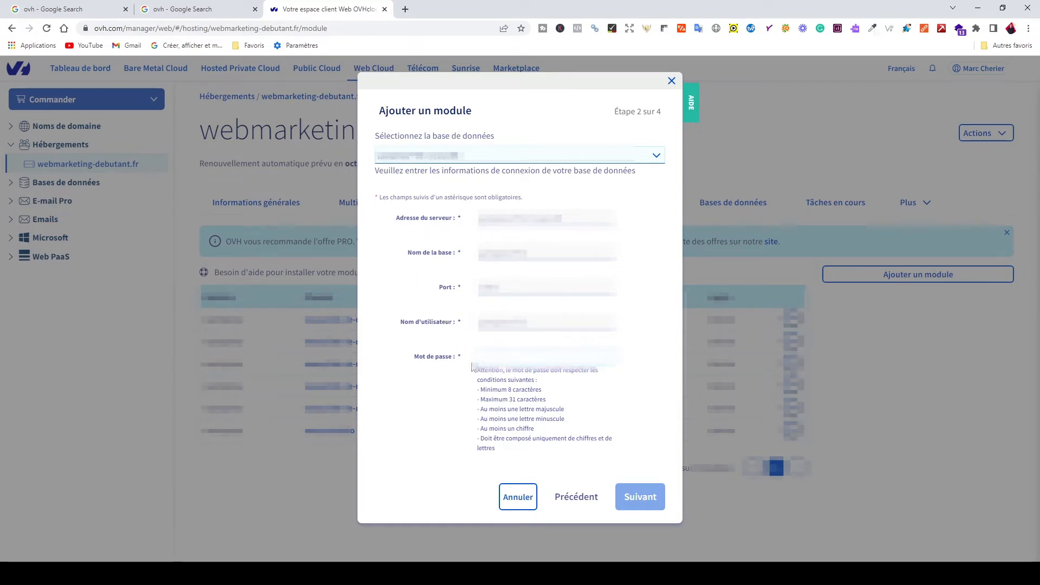
left_click(512, 355)
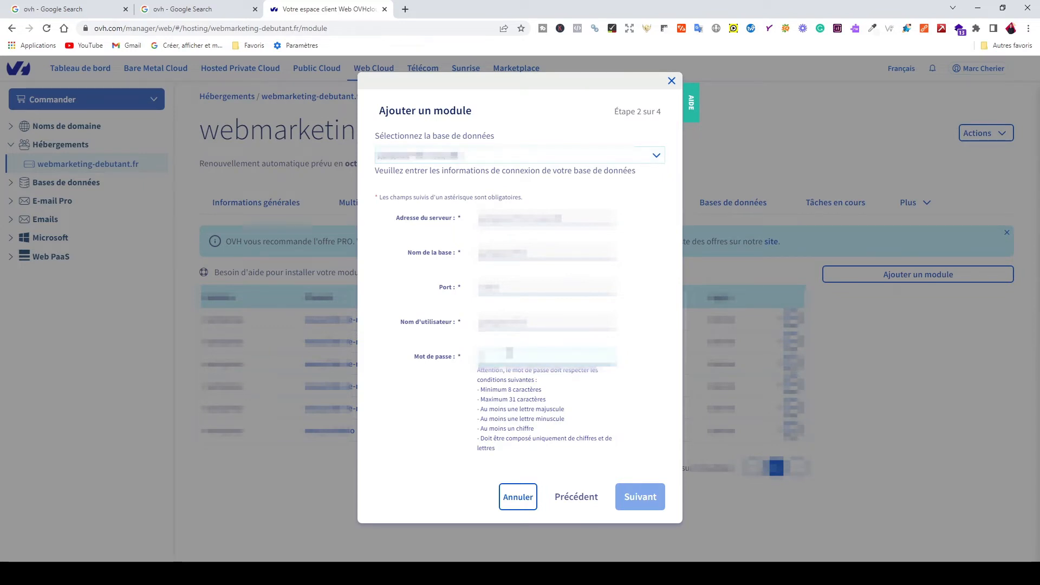
type("a")
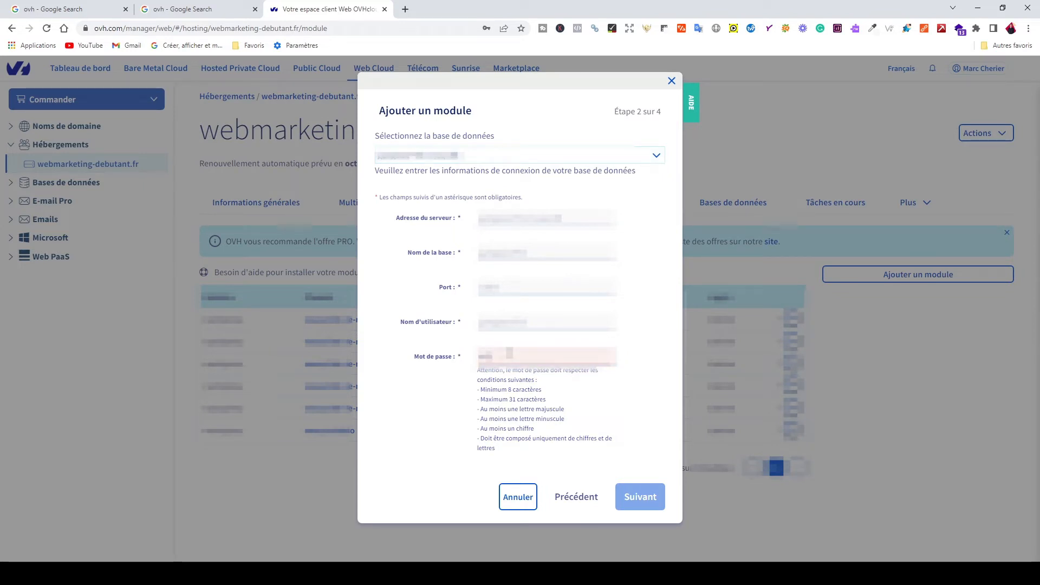
type("•••••••")
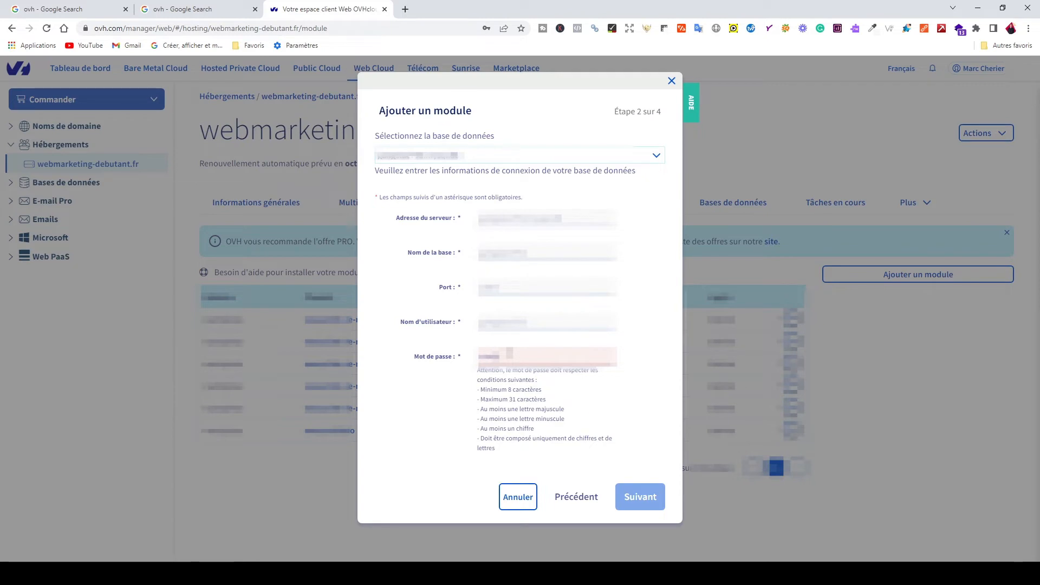
left_click(472, 382)
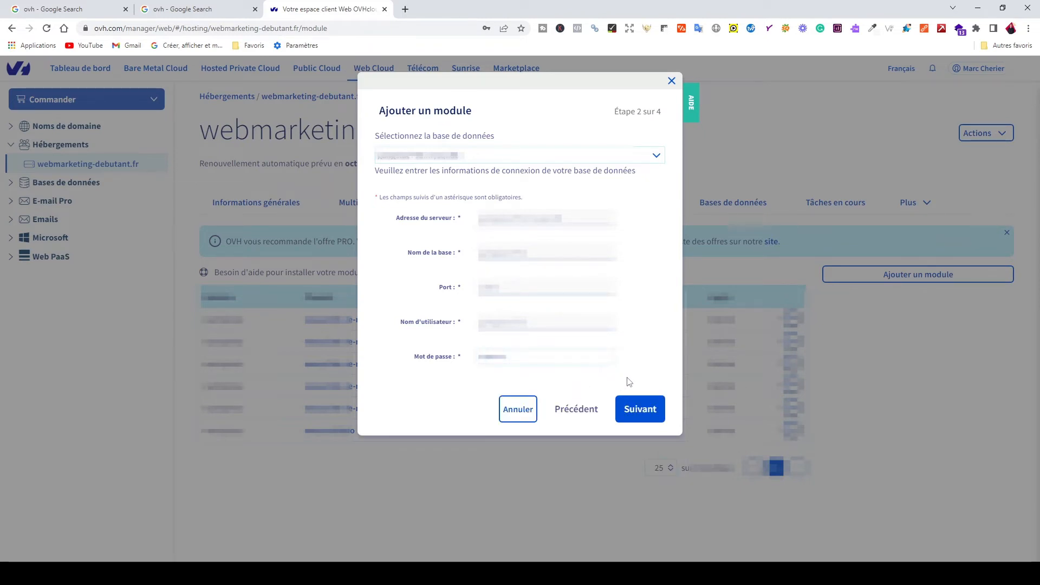
left_click(637, 409)
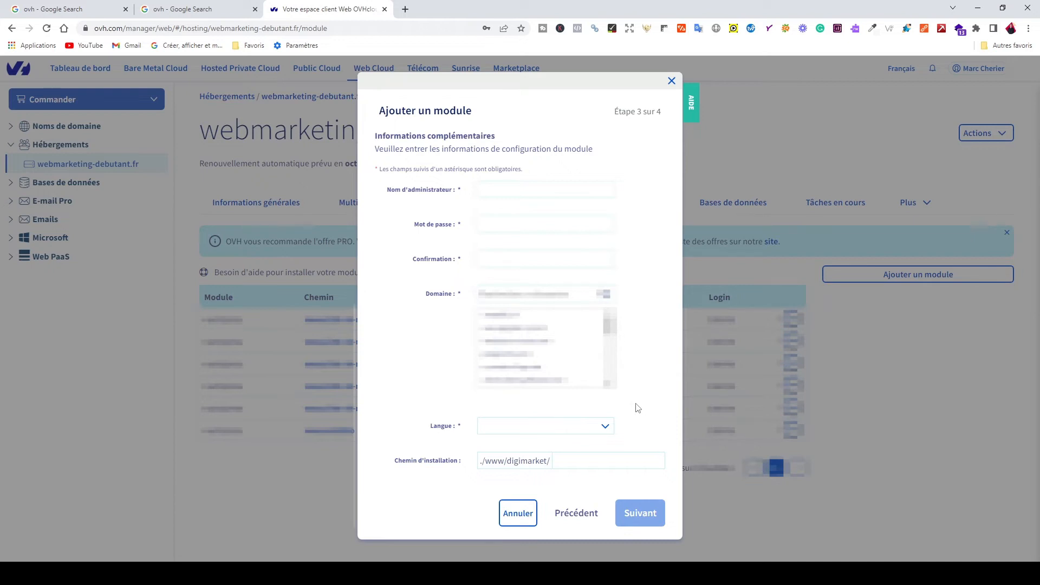
Enter the WordPress administrator name and the administrator password, and repeat the password as confirmation
left_click(522, 190)
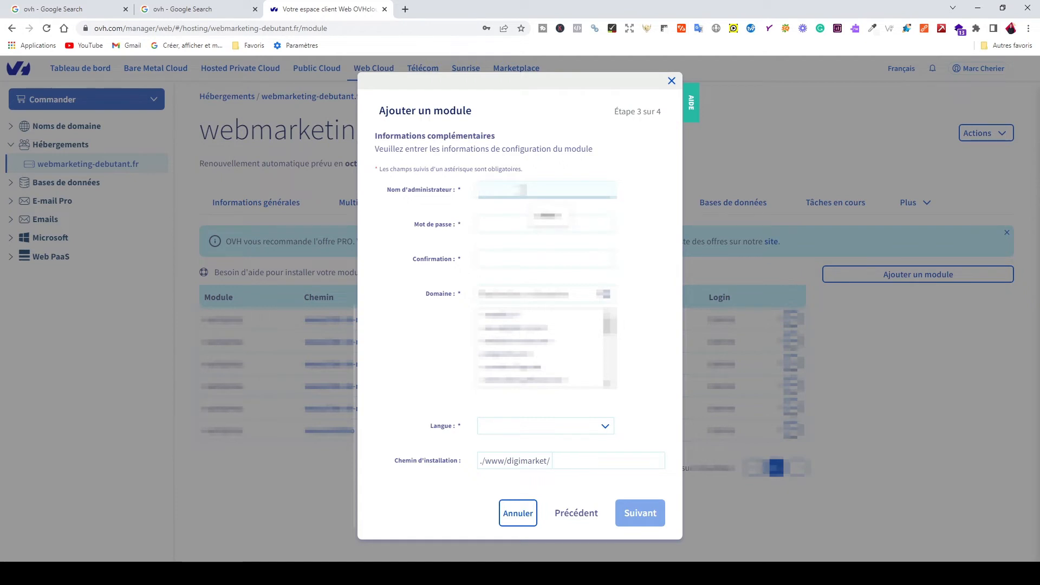
type("cherier")
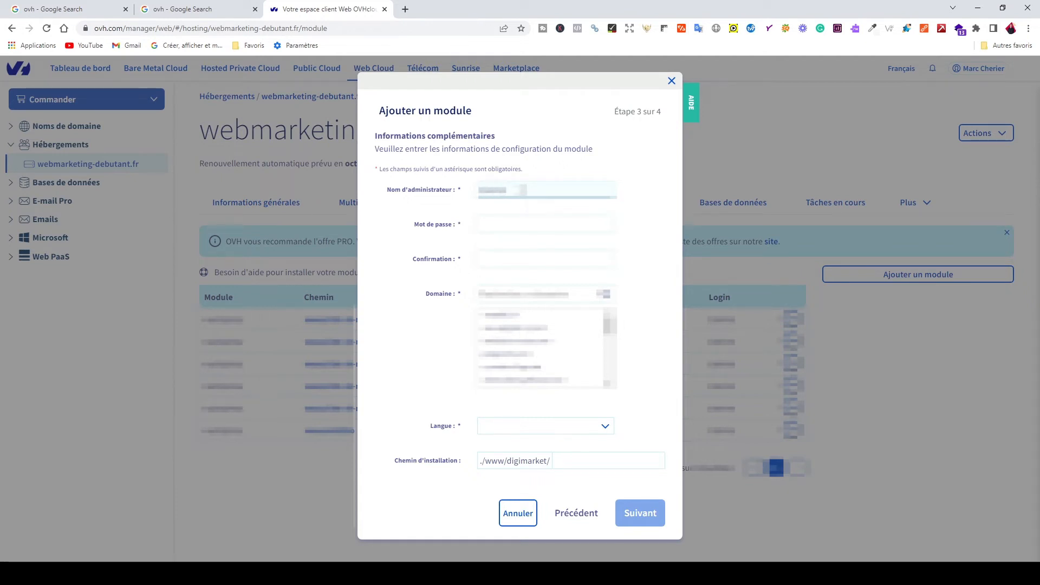
left_click(509, 223)
type("•")
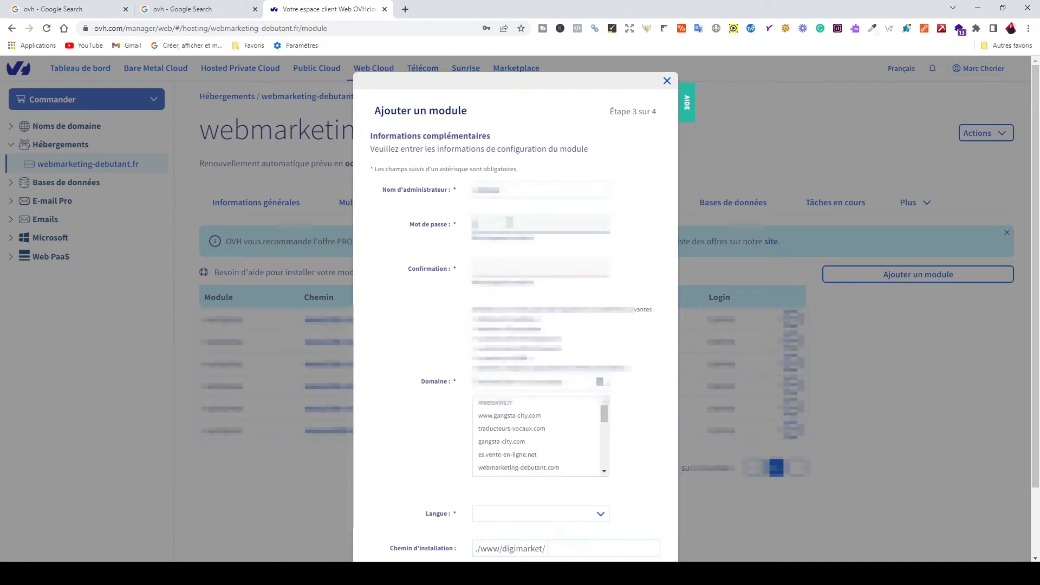
type("•••")
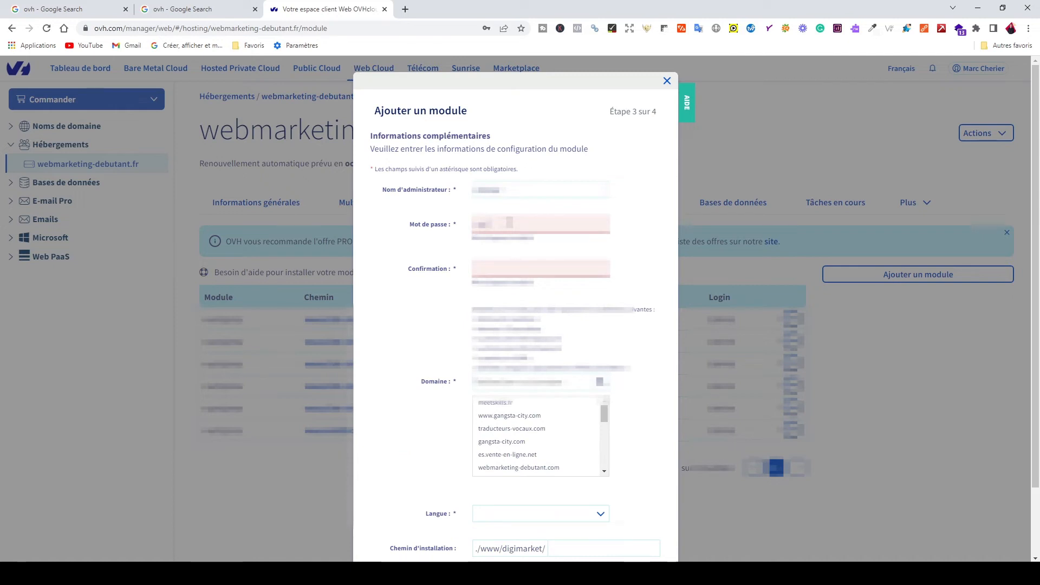
type("•")
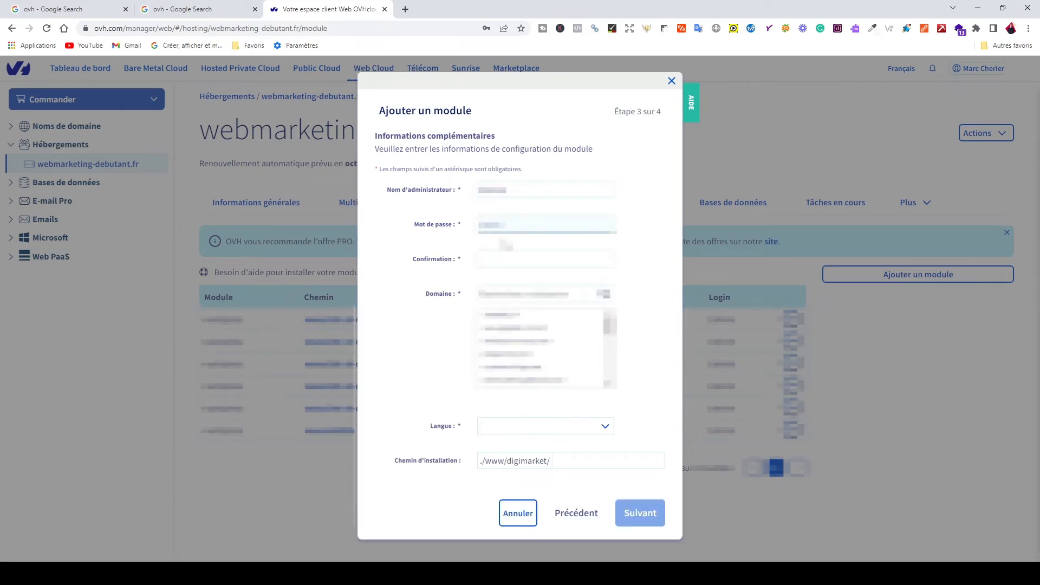
left_click(504, 256)
type("•••")
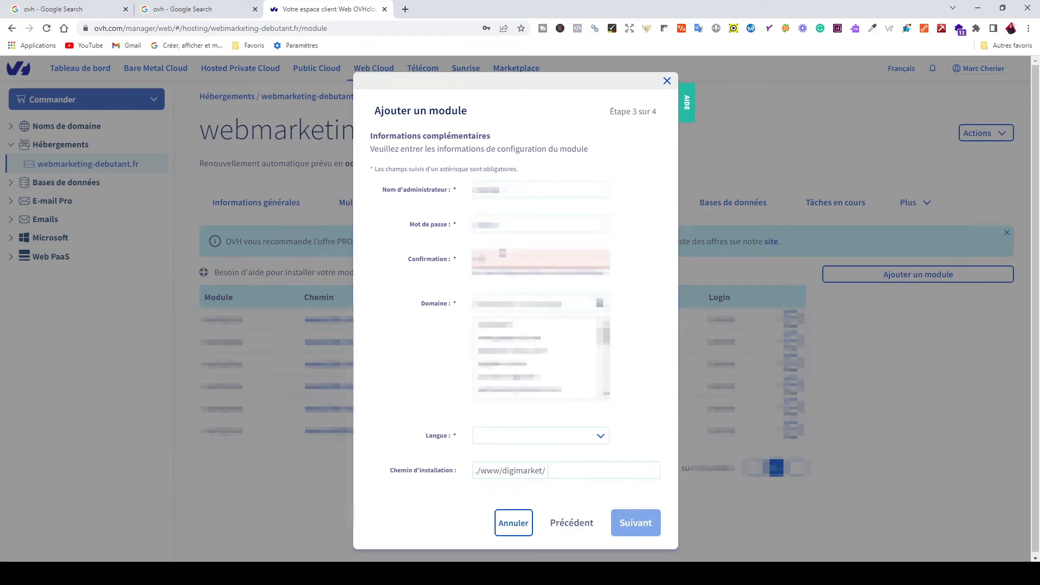
type("••••")
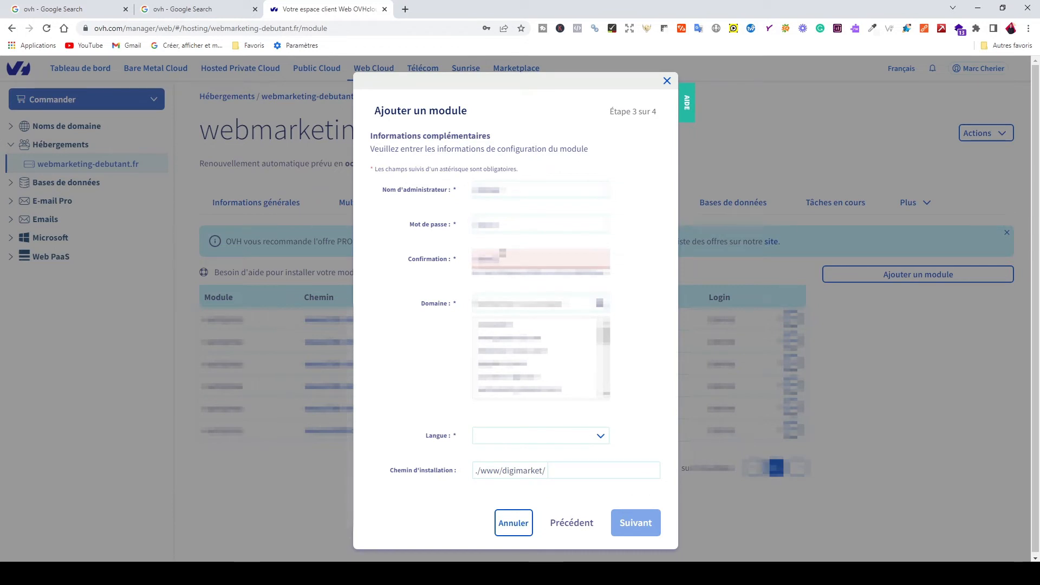
type("•")
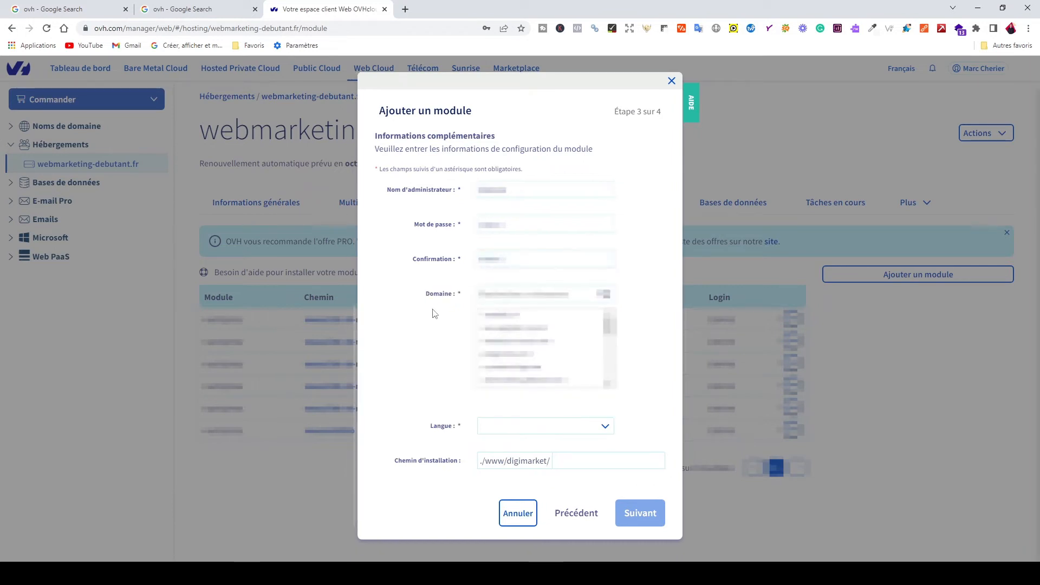
Select the WordPress site's domain from the domain list and set the module language to language_fr
key("Tab")
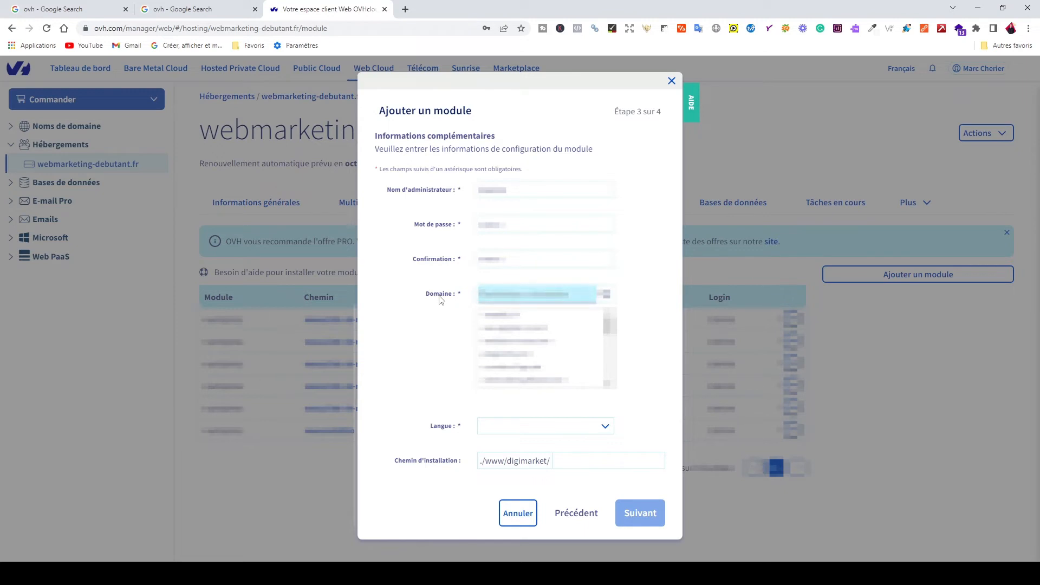
scroll(560, 332, "down", 2)
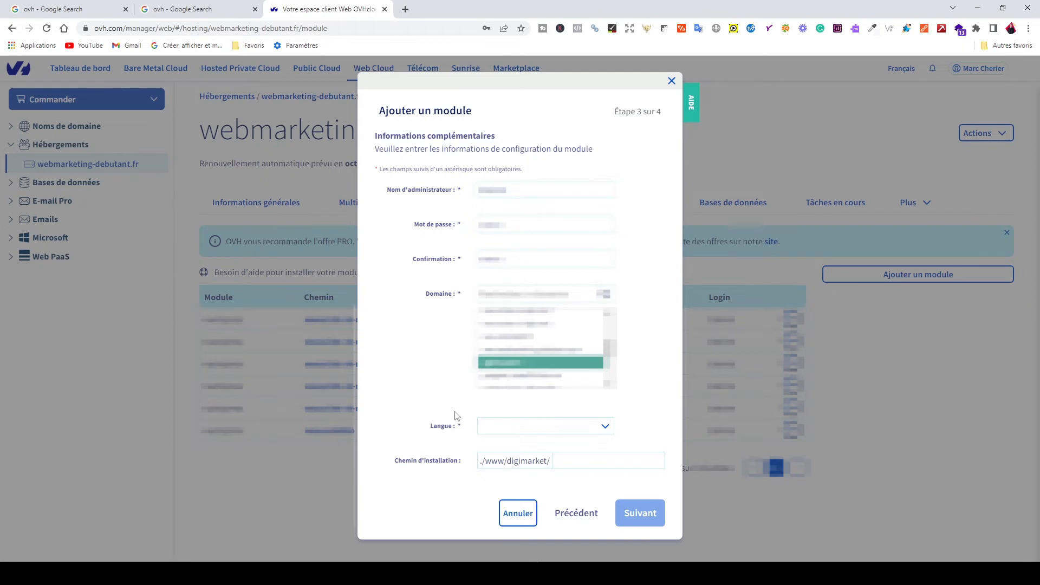
left_click(493, 428)
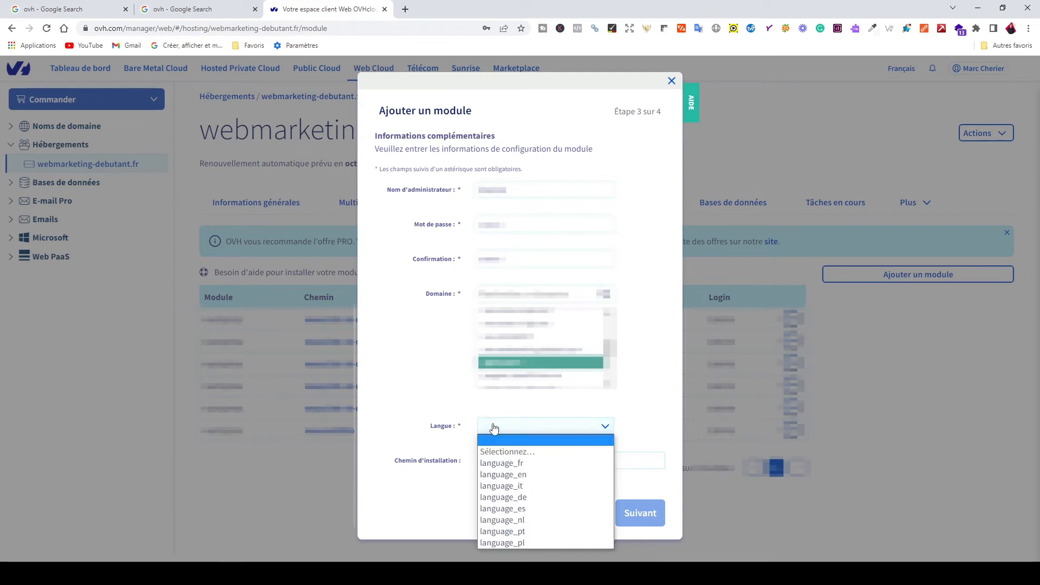
left_click(505, 464)
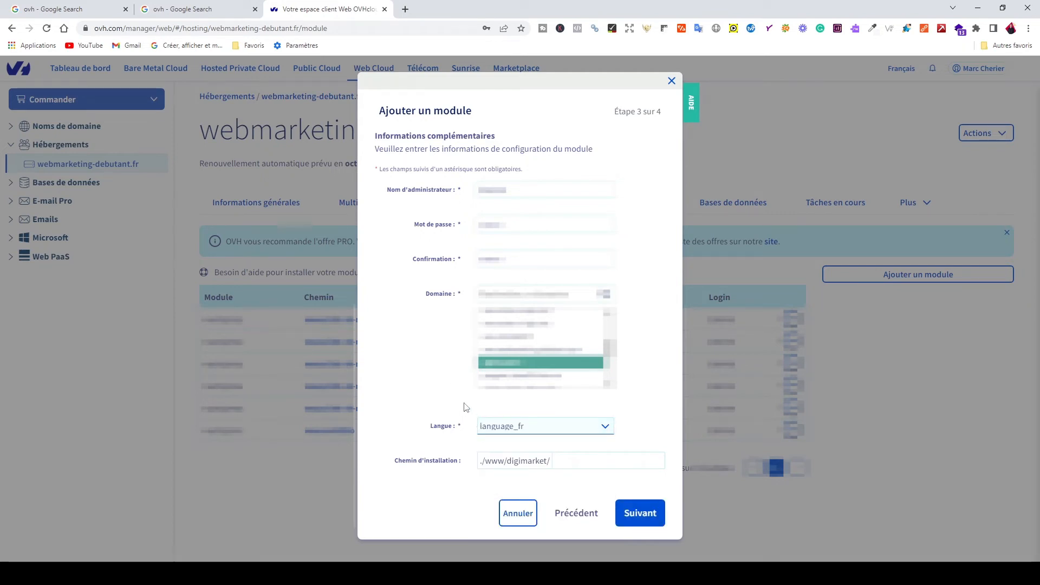
left_click(420, 465)
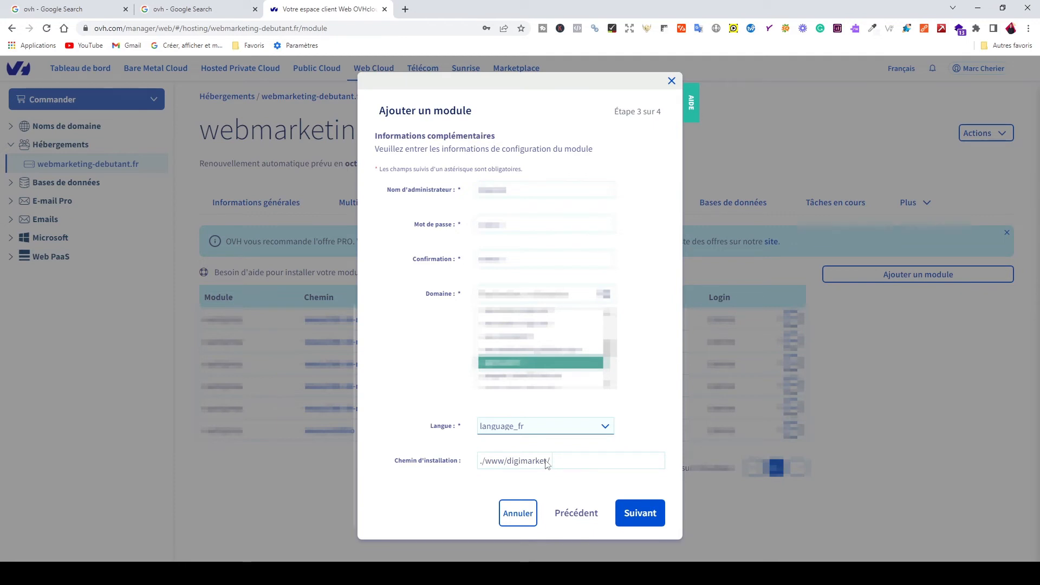
left_click(571, 458)
type("xx/")
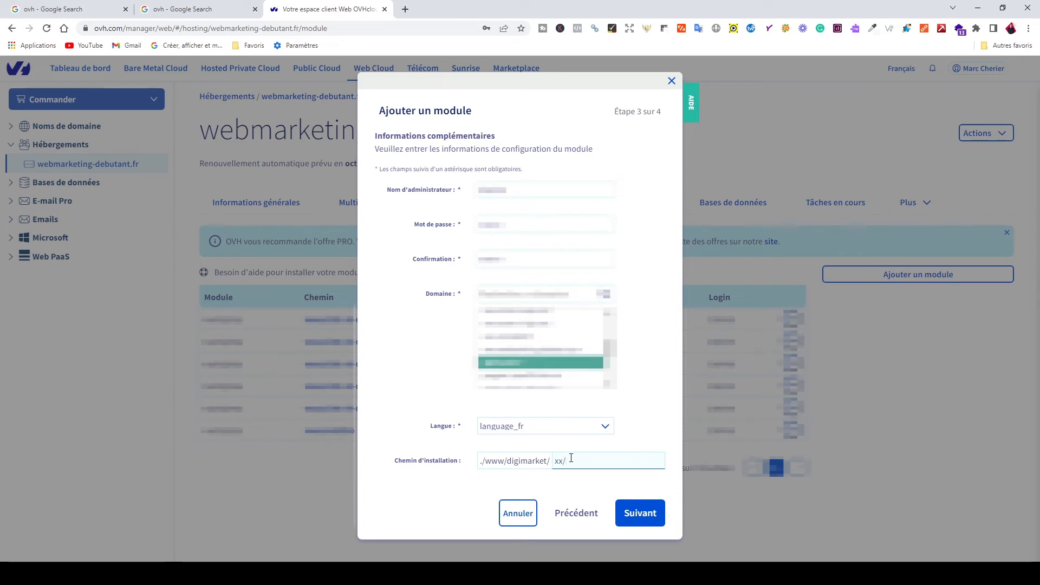
key("BackSpace")
key("BackSpace")
key("BackSpace")
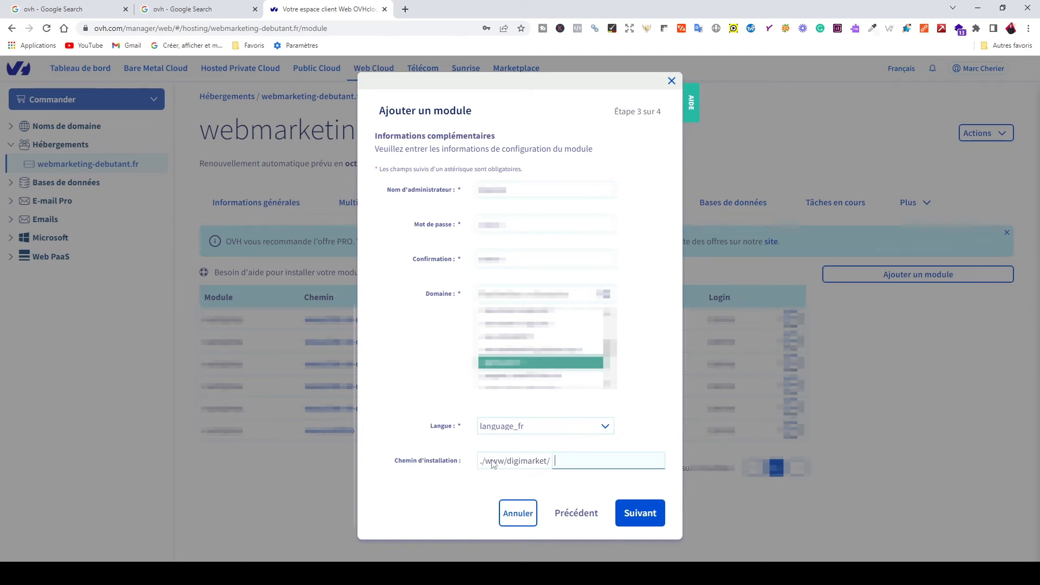
Continue to the module summary and confirm adding the WordPress module to the hosting plan
left_click(633, 514)
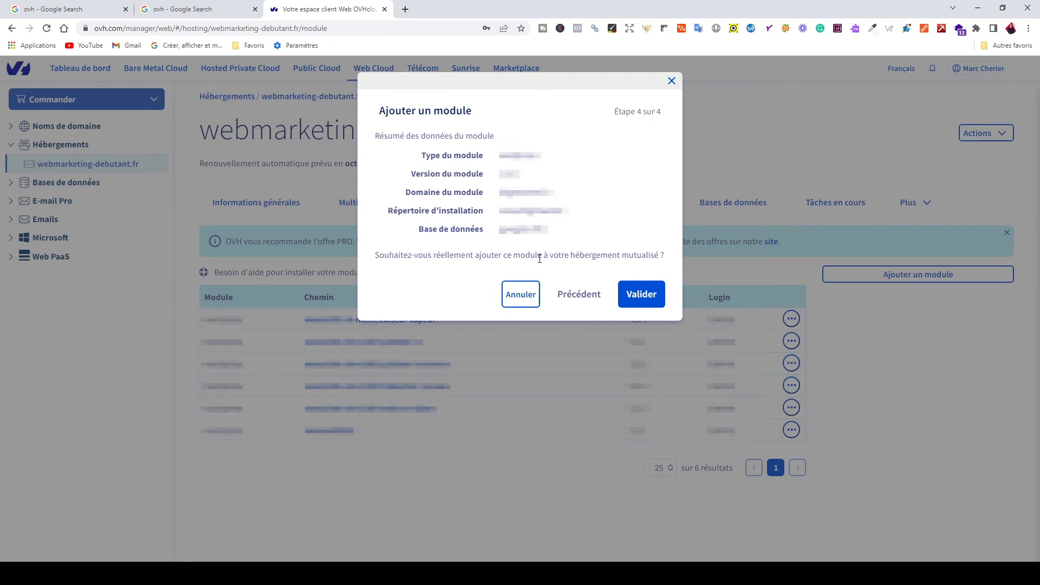
left_click(629, 298)
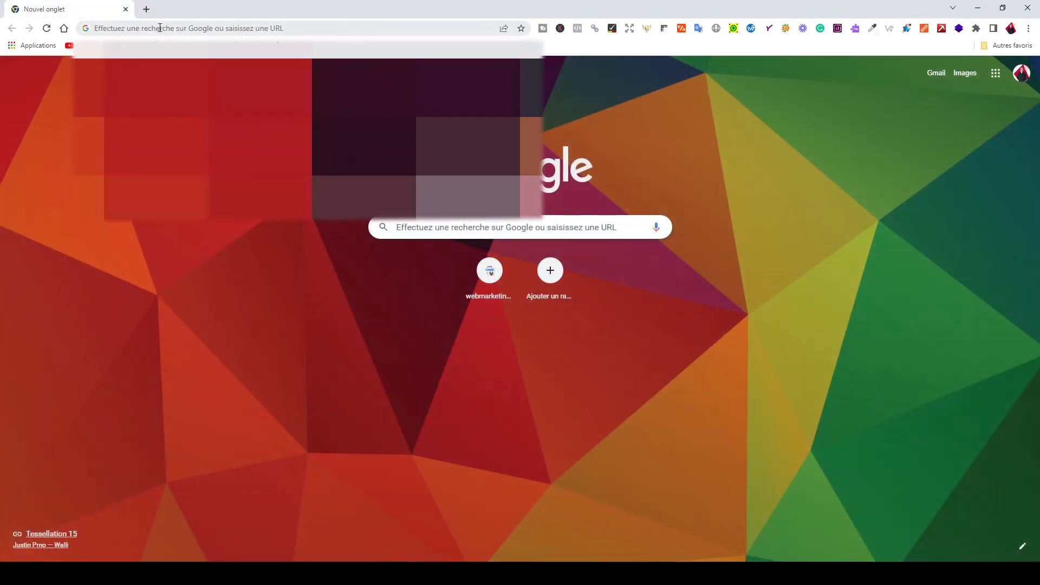
Open digitmarket.fr in the browser and look through the home page of the installed WordPress site
left_click(160, 27)
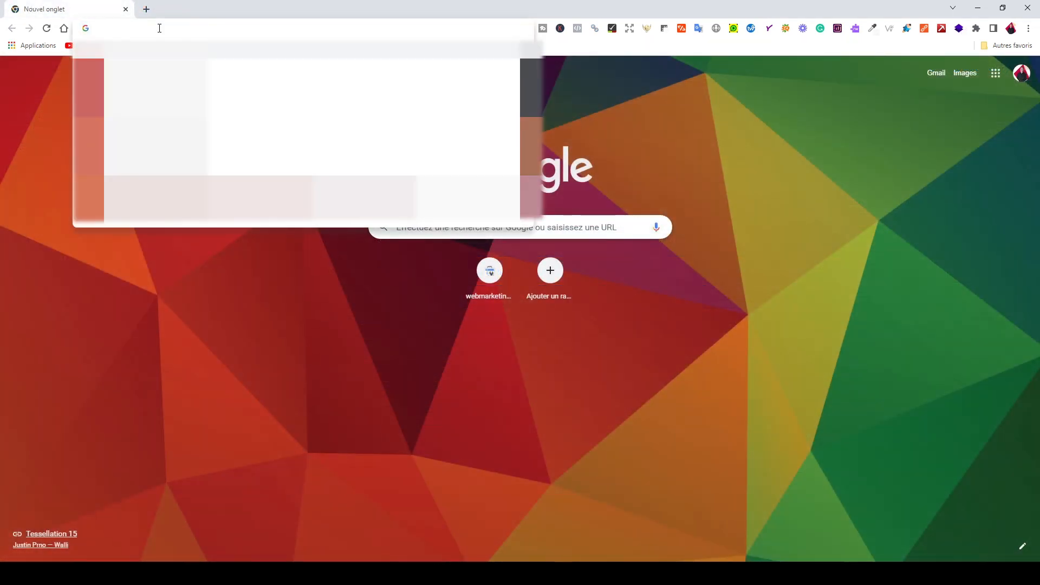
type("digitm")
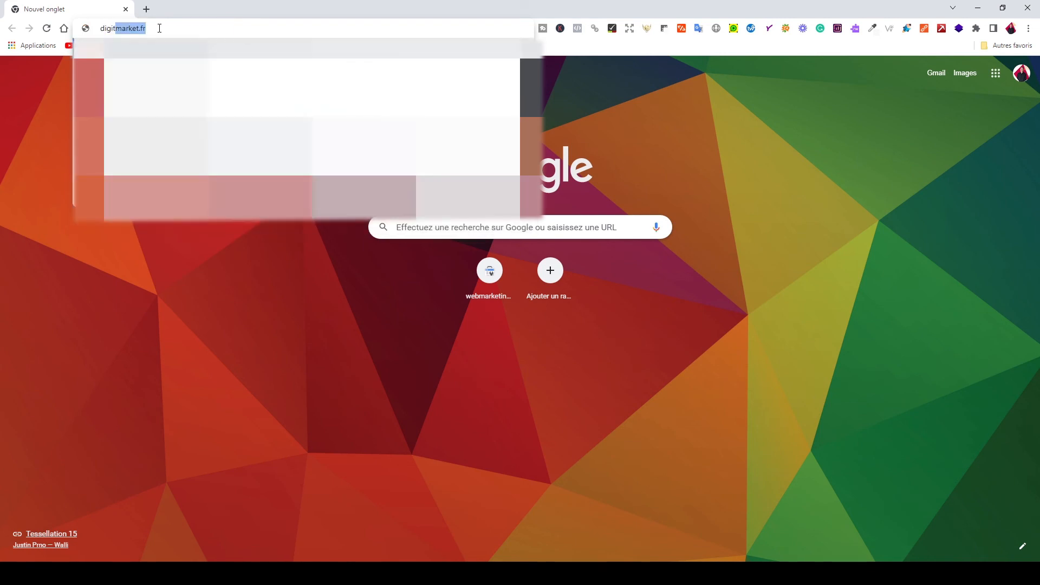
type("arket.")
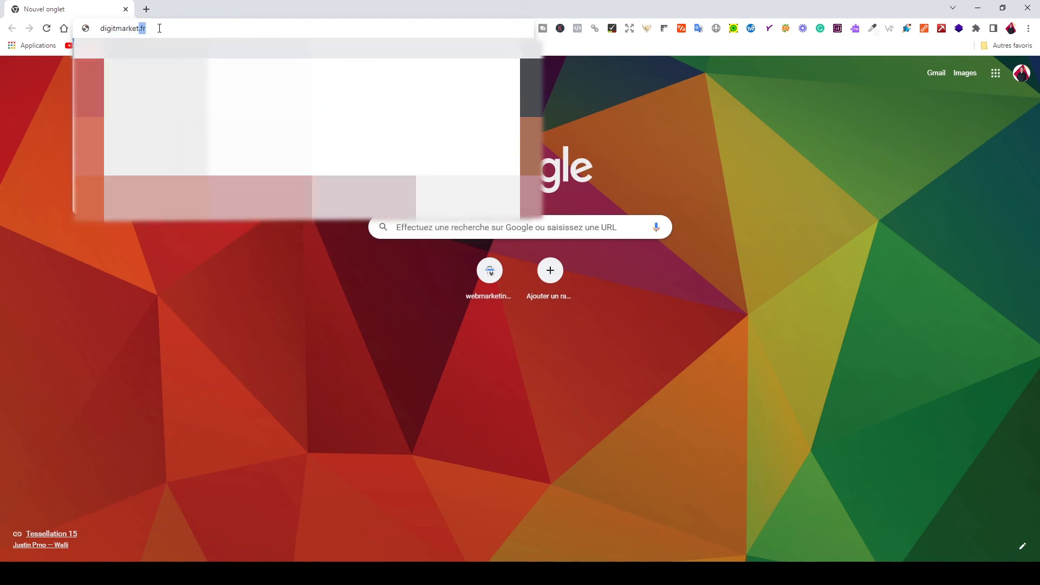
key("Return")
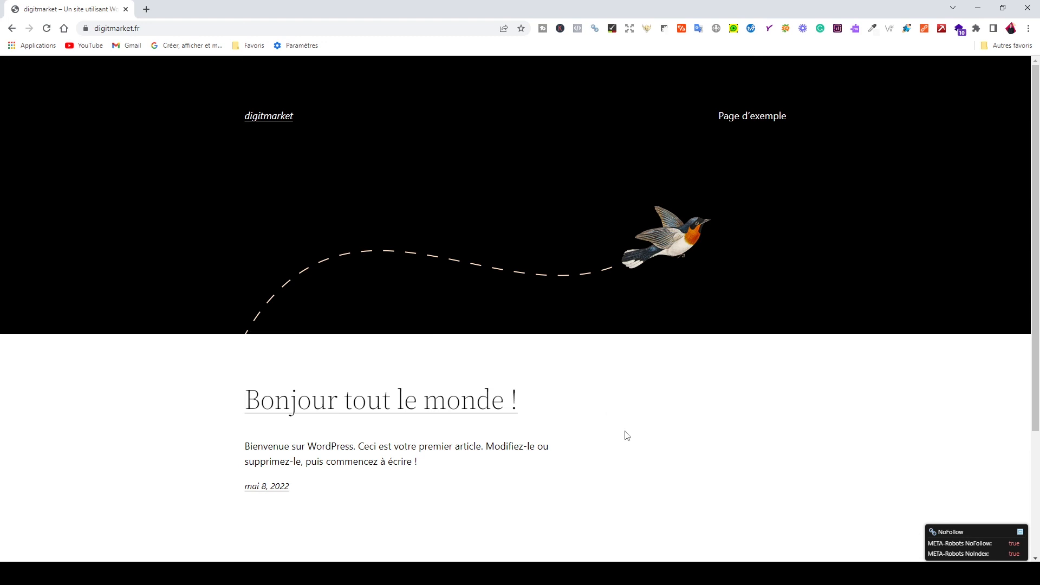
scroll(626, 435, "down", 3)
scroll(627, 436, "up", 3)
Open the WordPress login page at digitmarket.fr/wp-admin and log in with the prefilled credentials
left_click(158, 29)
key("Right")
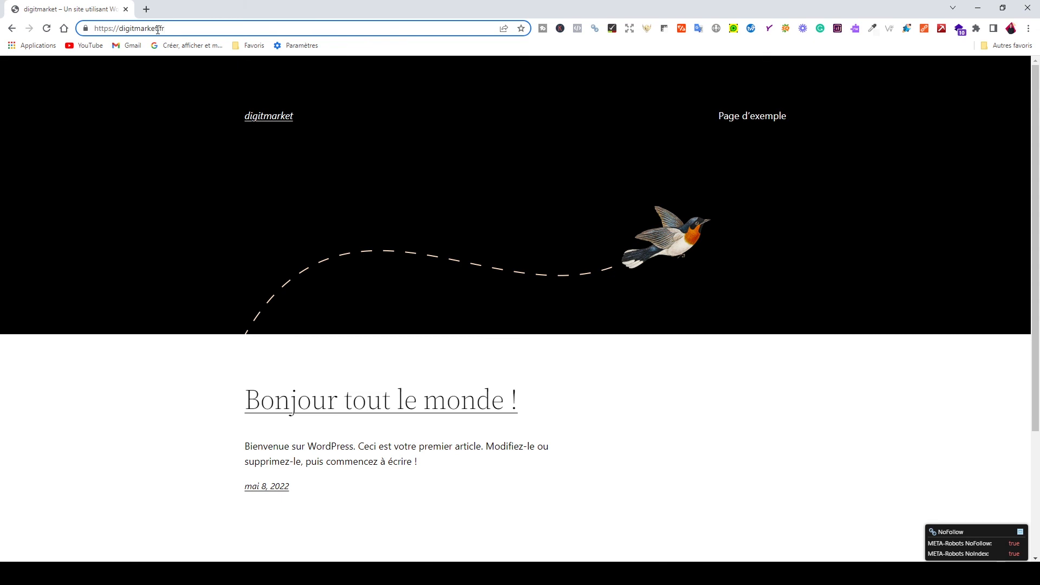
type("/wp")
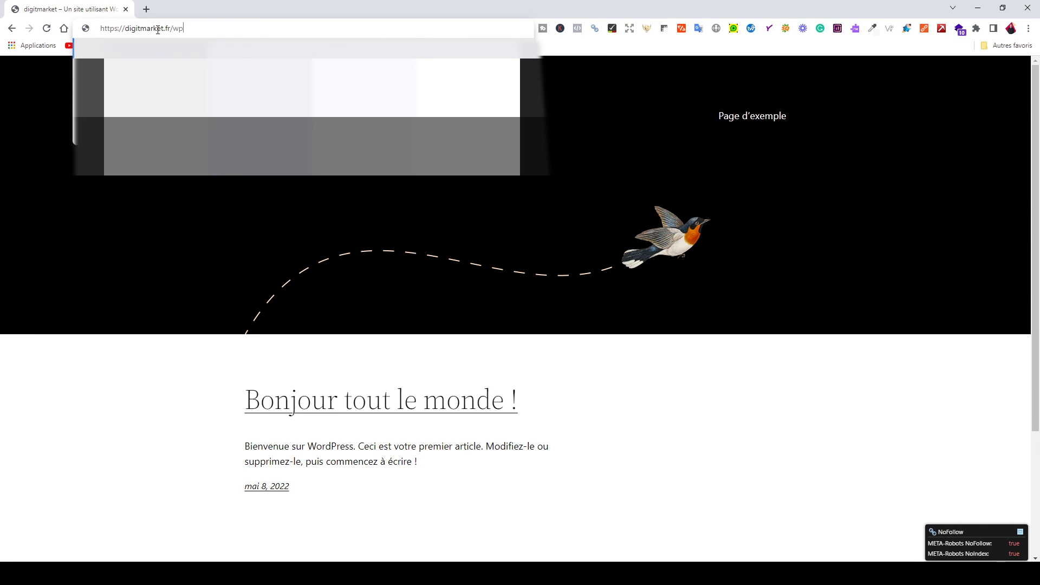
type("-admin")
key("Return")
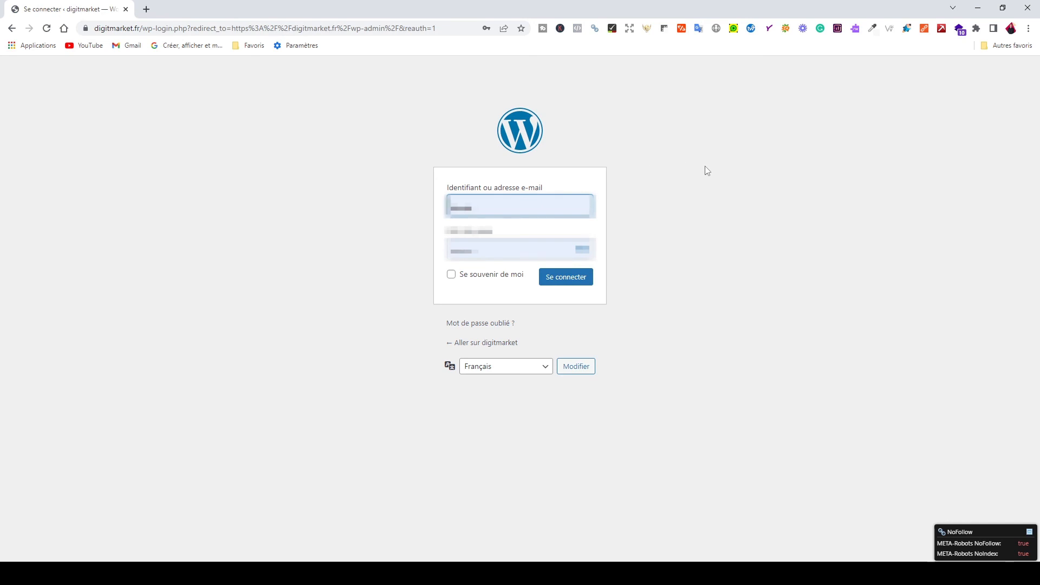
left_click(583, 279)
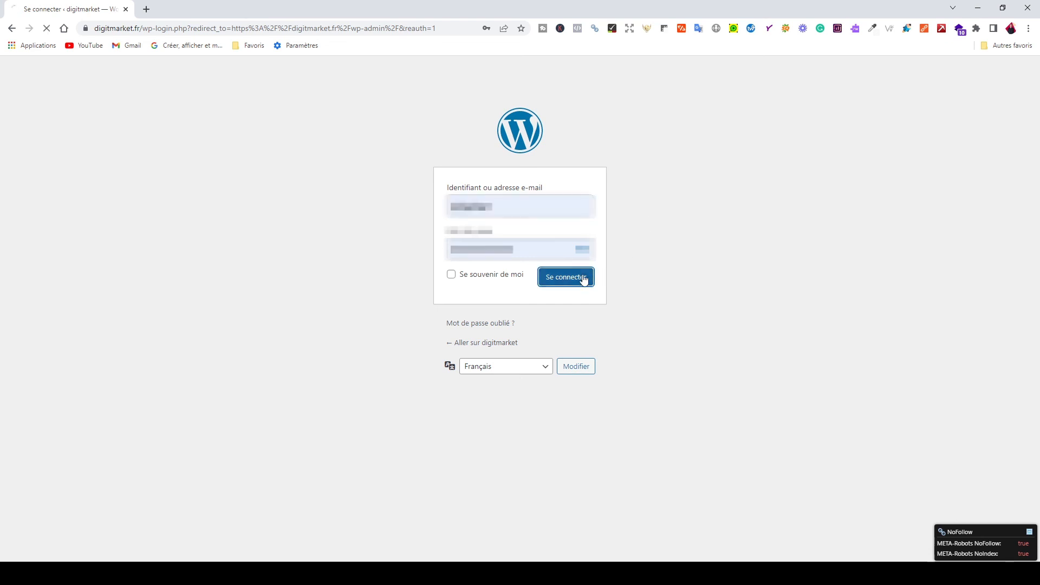